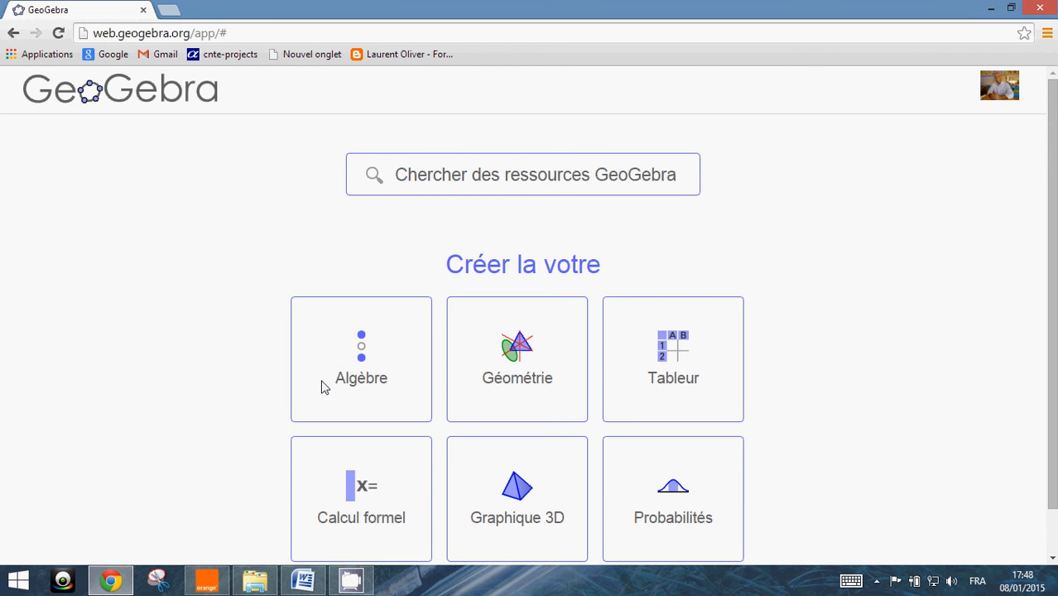
# - Open an Algèbre workspace and plot the function sqrt(x+b), creating a slider for the parameter b
pyautogui.click(370, 380)
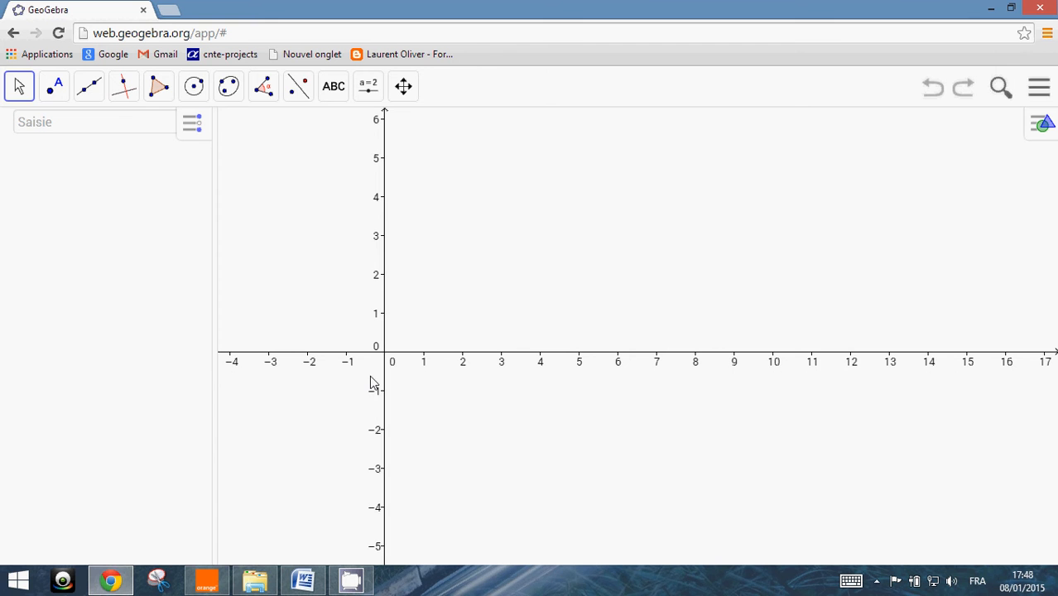
pyautogui.click(113, 121)
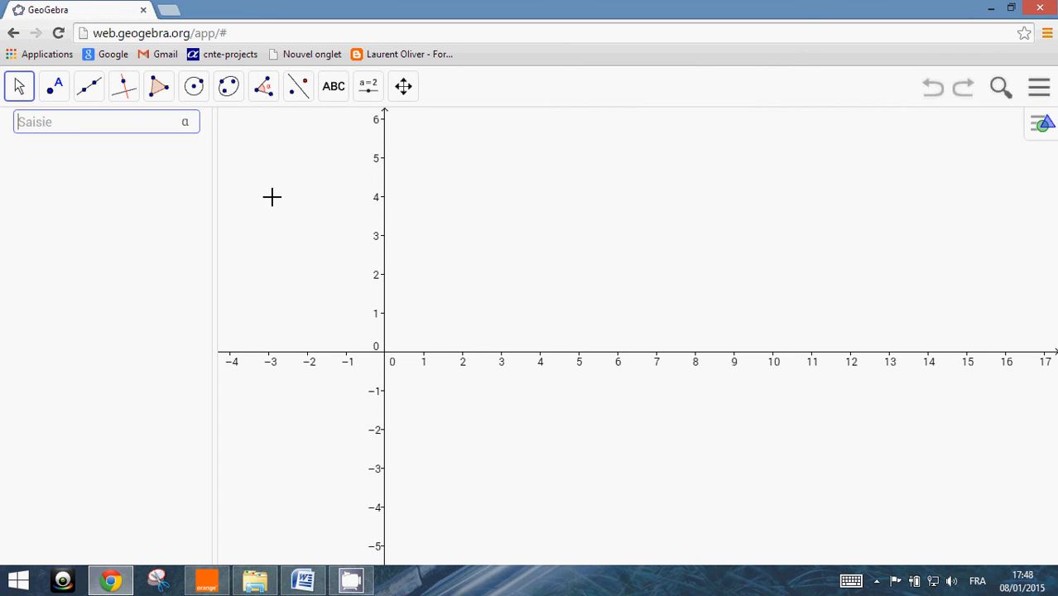
pyautogui.write('sqrt')
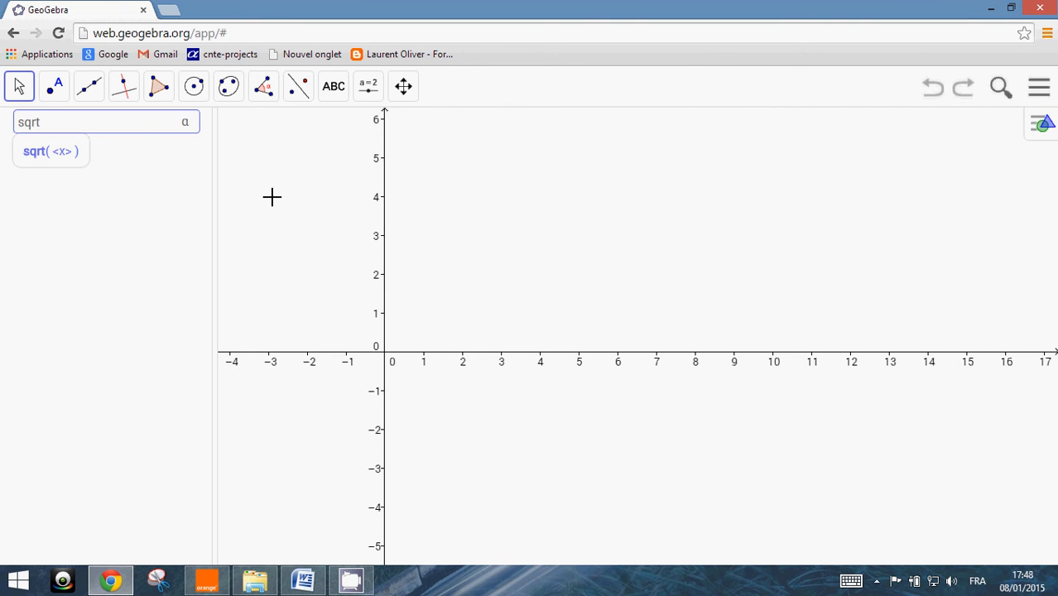
pyautogui.write('(x')
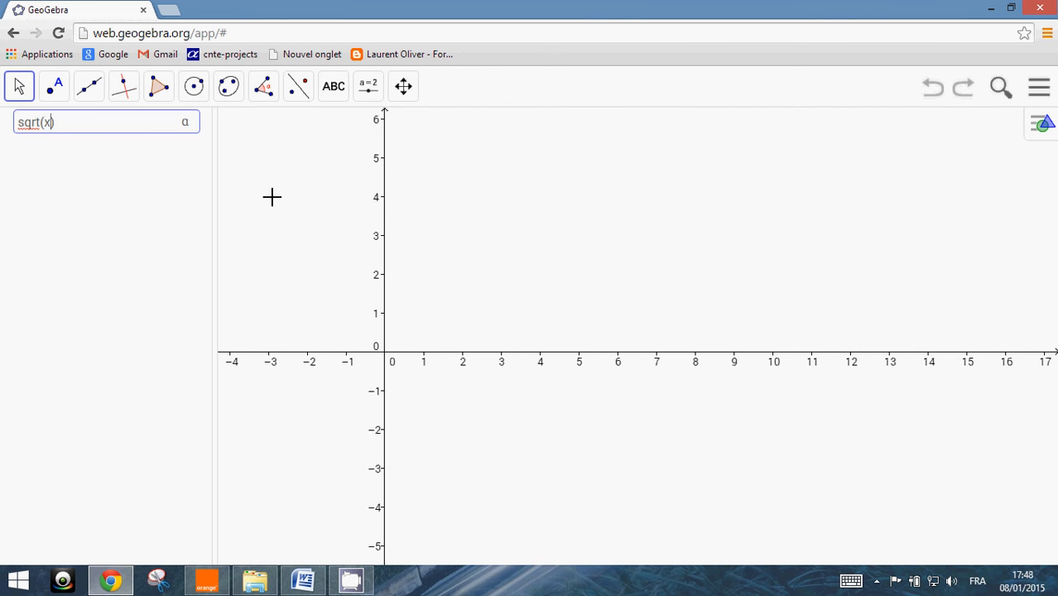
pyautogui.write('+b')
pyautogui.press('Return')
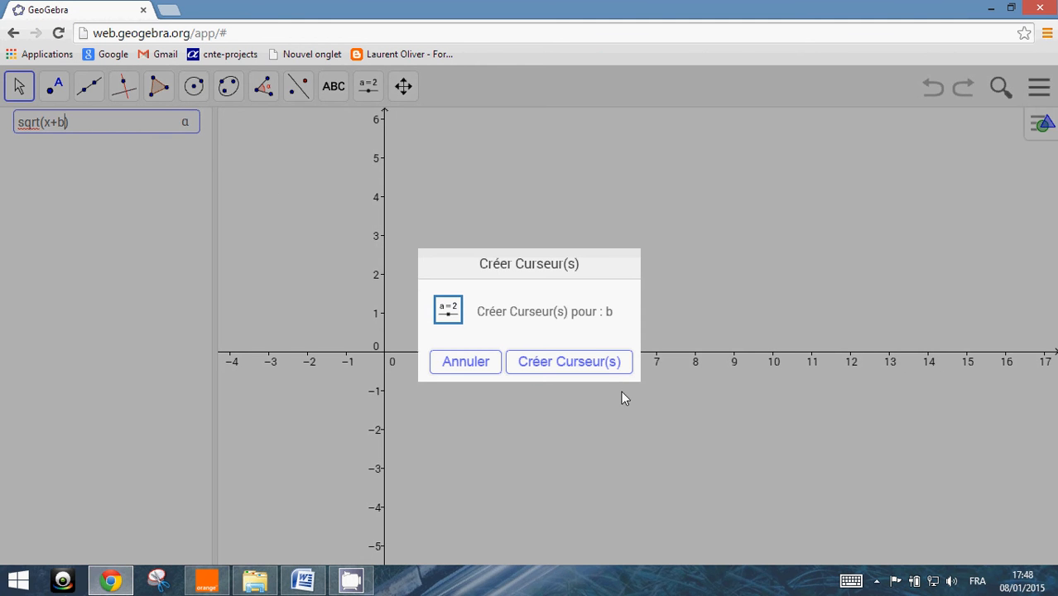
pyautogui.click(555, 367)
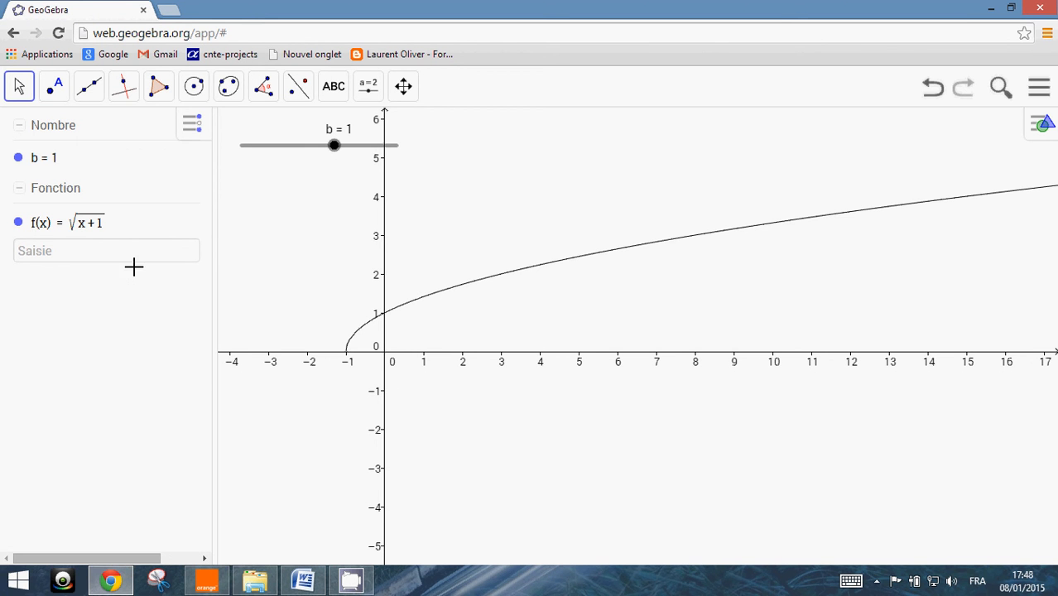
# - Set slider b to 2.2 to shift the square-root curve
pyautogui.click(334, 146)
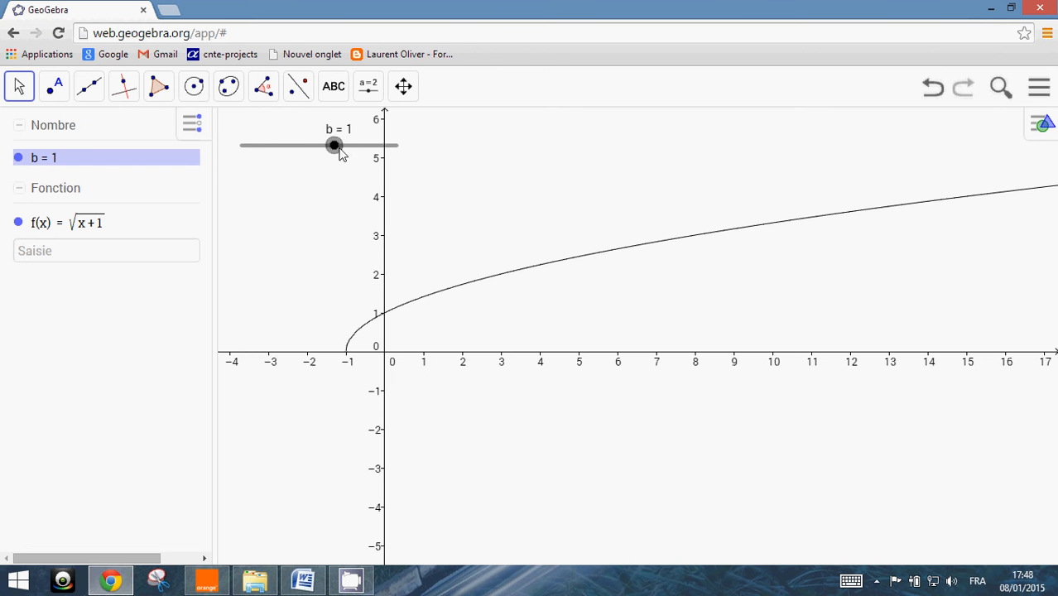
pyautogui.click(56, 232)
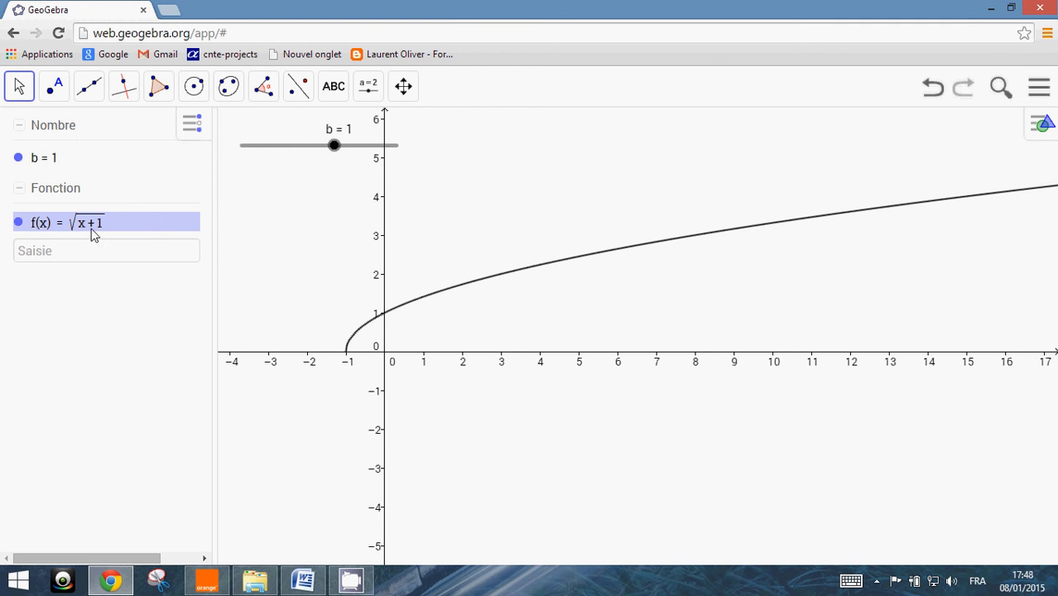
pyautogui.click(334, 146)
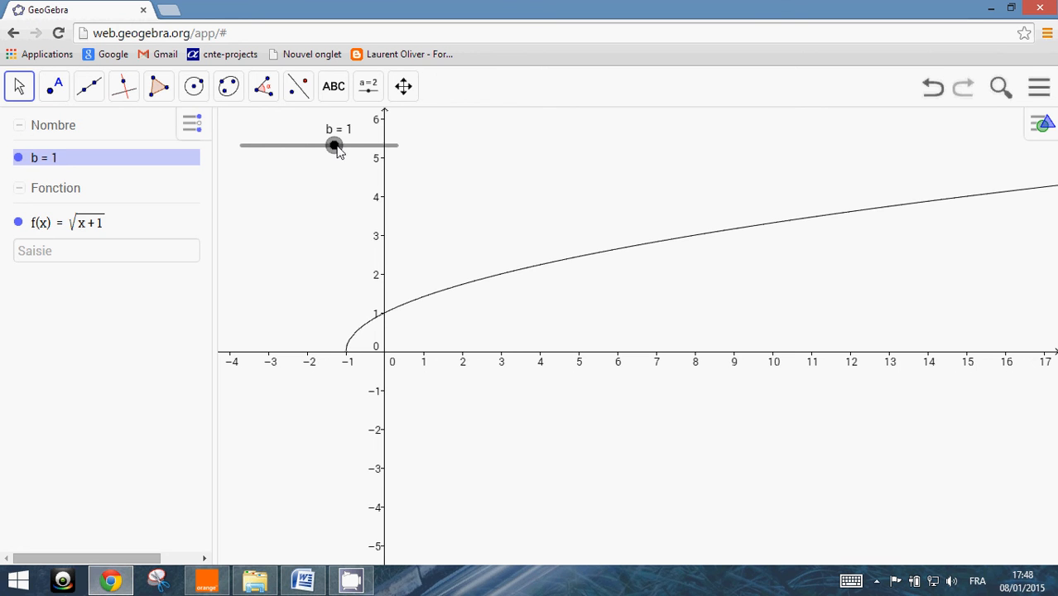
pyautogui.moveTo(338, 151)
pyautogui.mouseDown()
pyautogui.moveTo(370, 156)
pyautogui.moveTo(353, 160)
pyautogui.mouseUp()
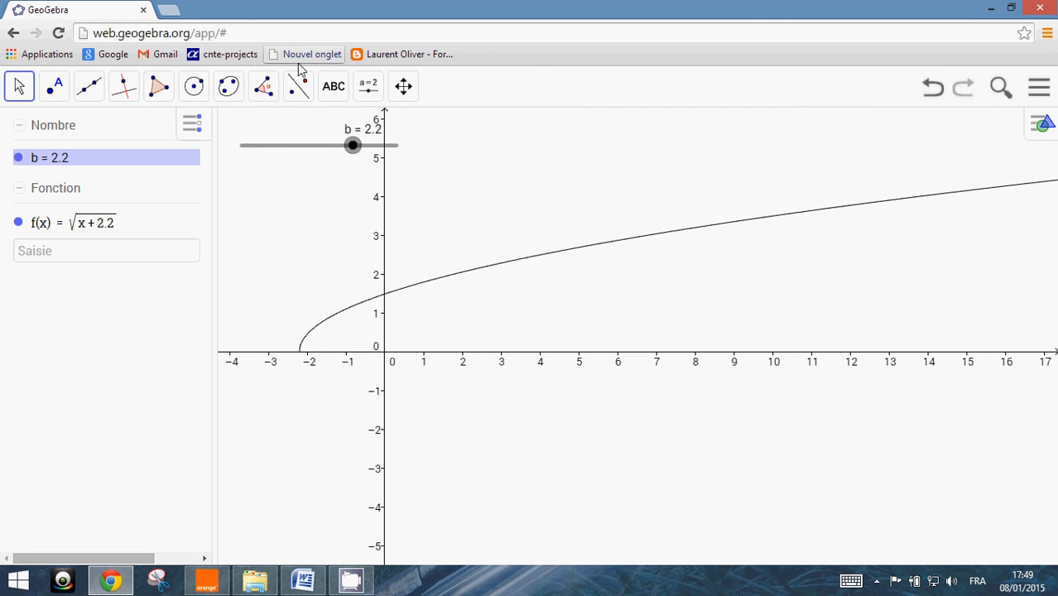
# - Show the spreadsheet view beside the graph and resize the algebra, graphics and spreadsheet areas so all three fit
pyautogui.click(1039, 91)
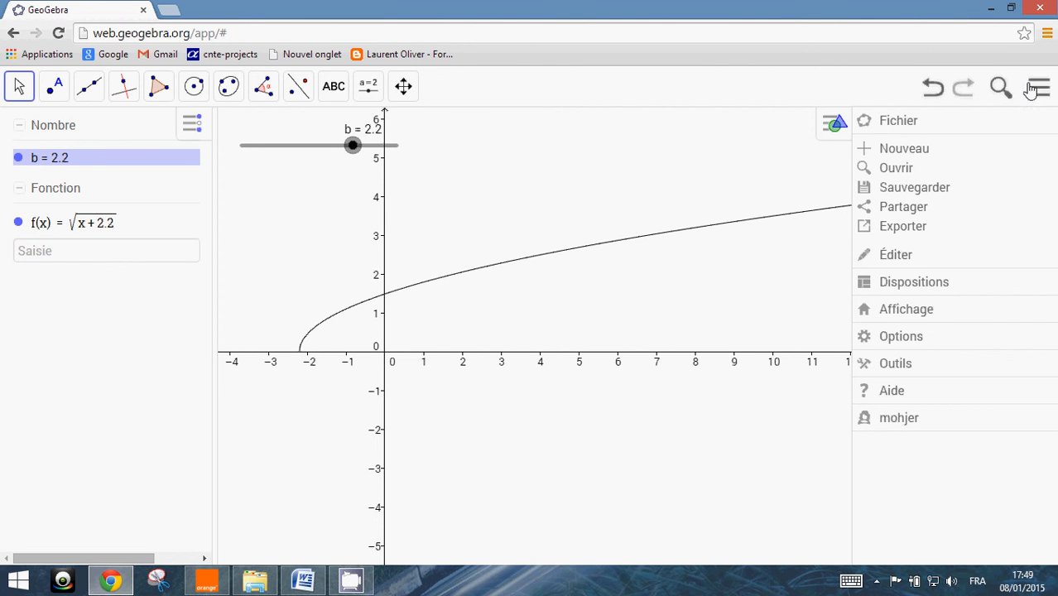
pyautogui.click(908, 313)
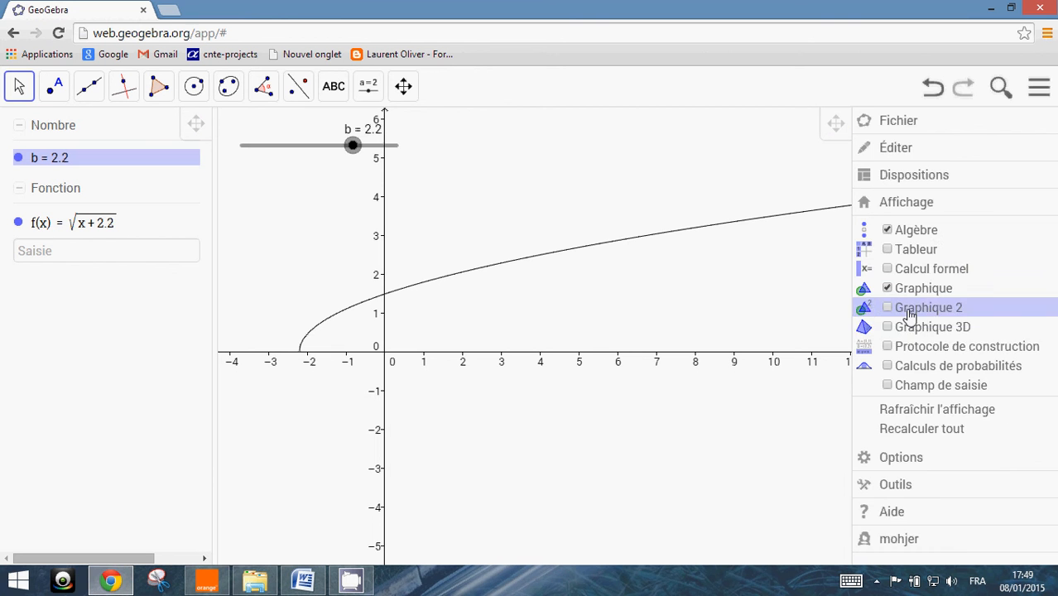
pyautogui.click(937, 258)
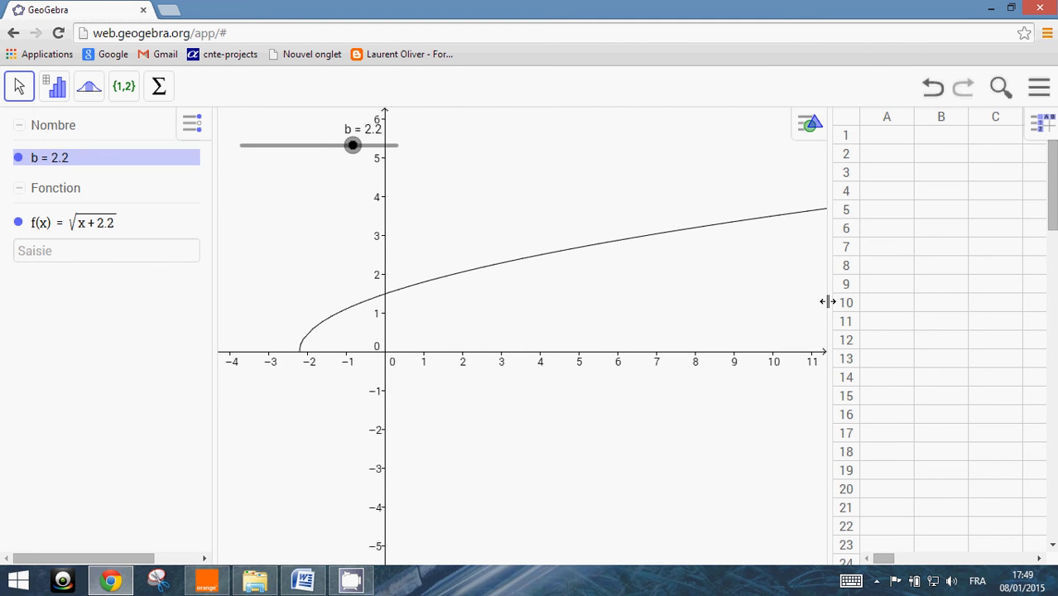
pyautogui.moveTo(828, 302); pyautogui.dragTo(770, 305)
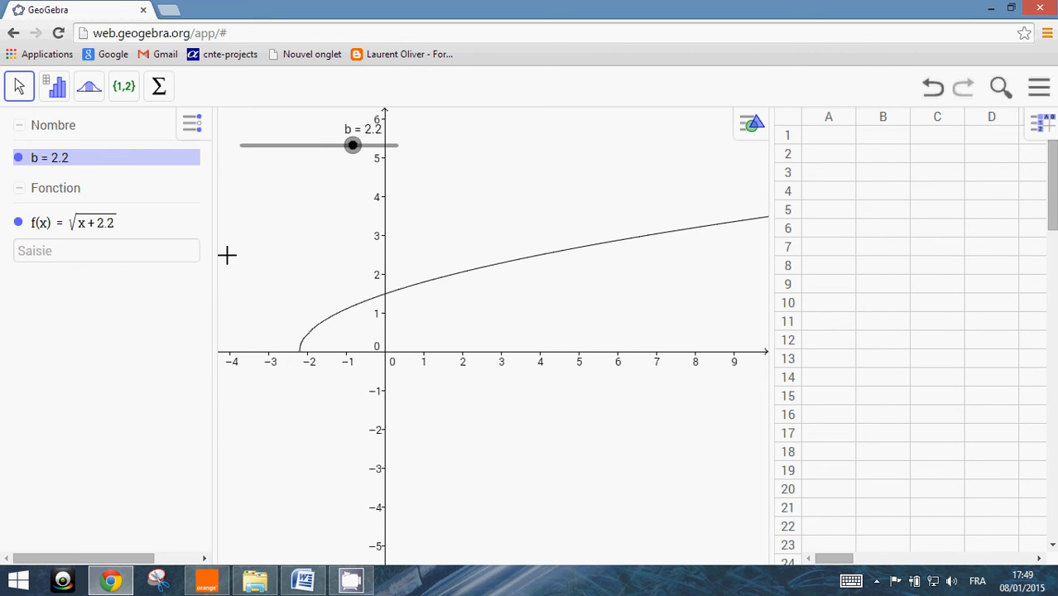
pyautogui.moveTo(213, 285); pyautogui.dragTo(149, 312)
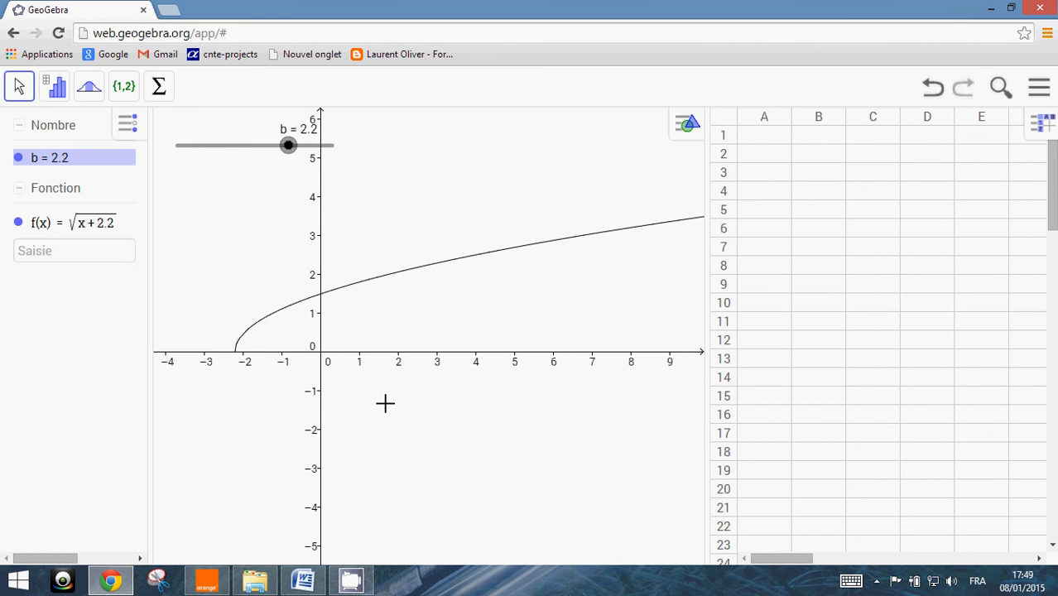
pyautogui.moveTo(708, 435); pyautogui.dragTo(755, 440)
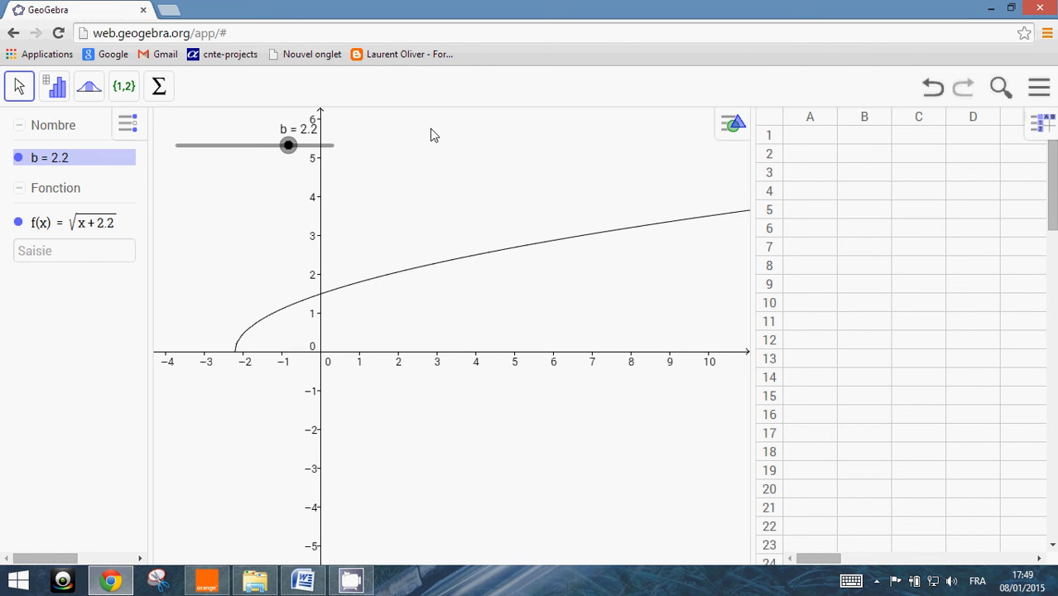
# - Create a number slider a in the graphics view beside slider b, with minimum -10, maximum 10 and increment 1
pyautogui.click(477, 162)
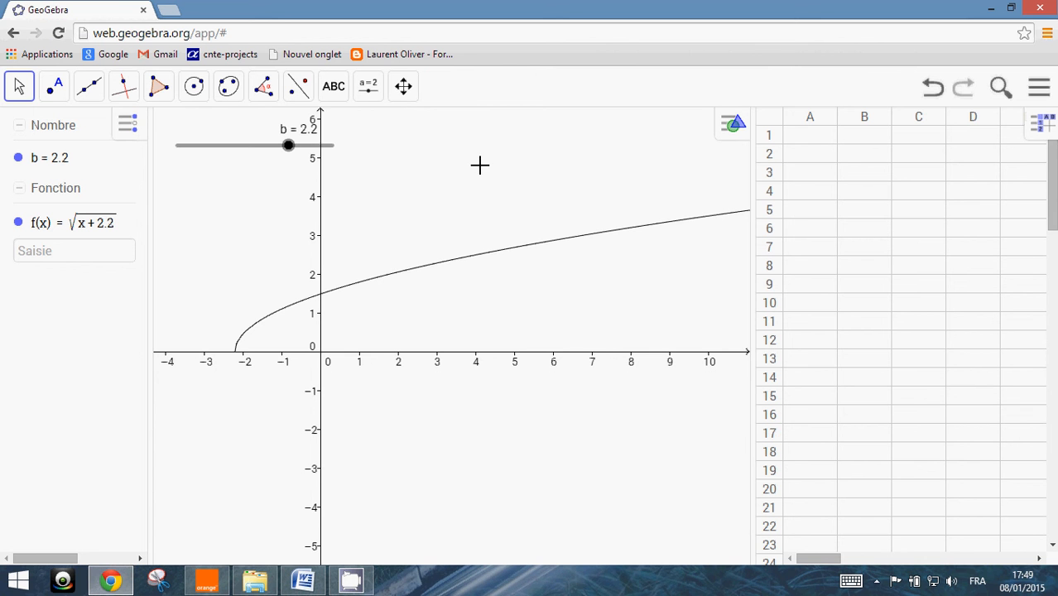
pyautogui.click(368, 86)
pyautogui.click(437, 144)
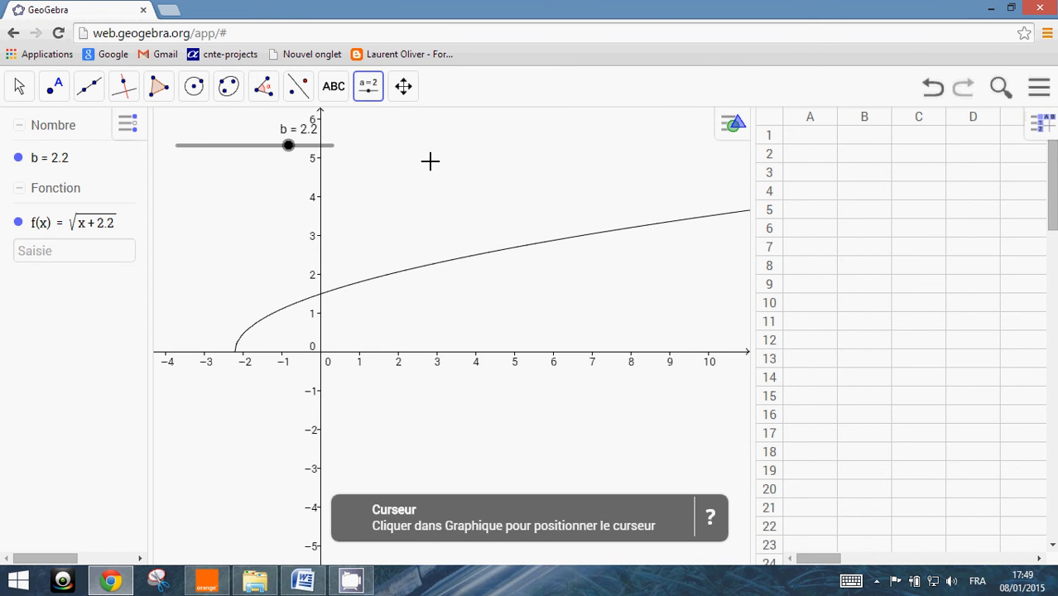
pyautogui.click(431, 151)
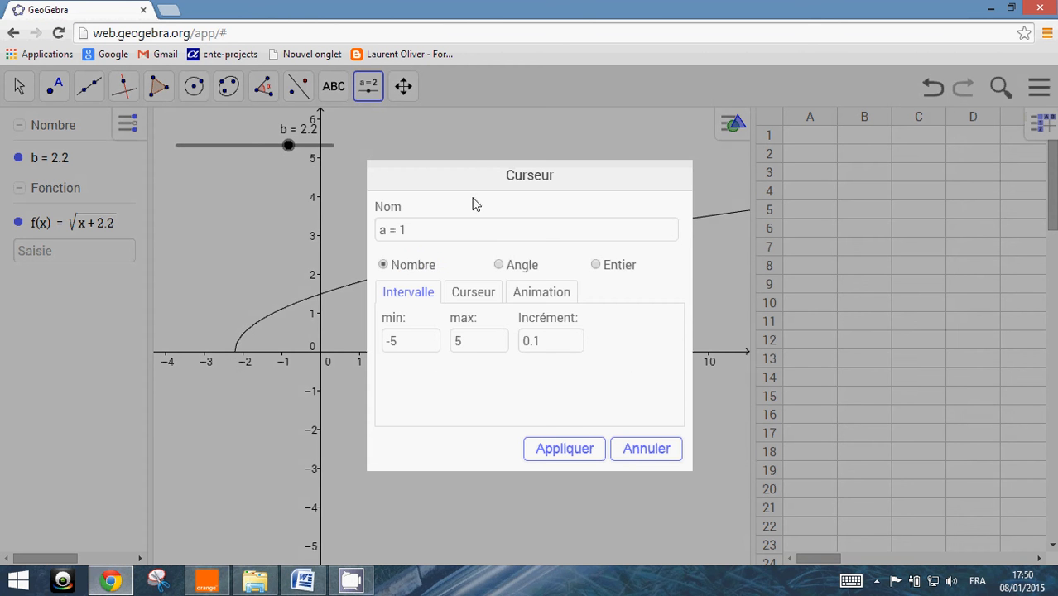
pyautogui.click(406, 340)
pyautogui.press('BackSpace')
pyautogui.press('BackSpace')
pyautogui.write('-10')
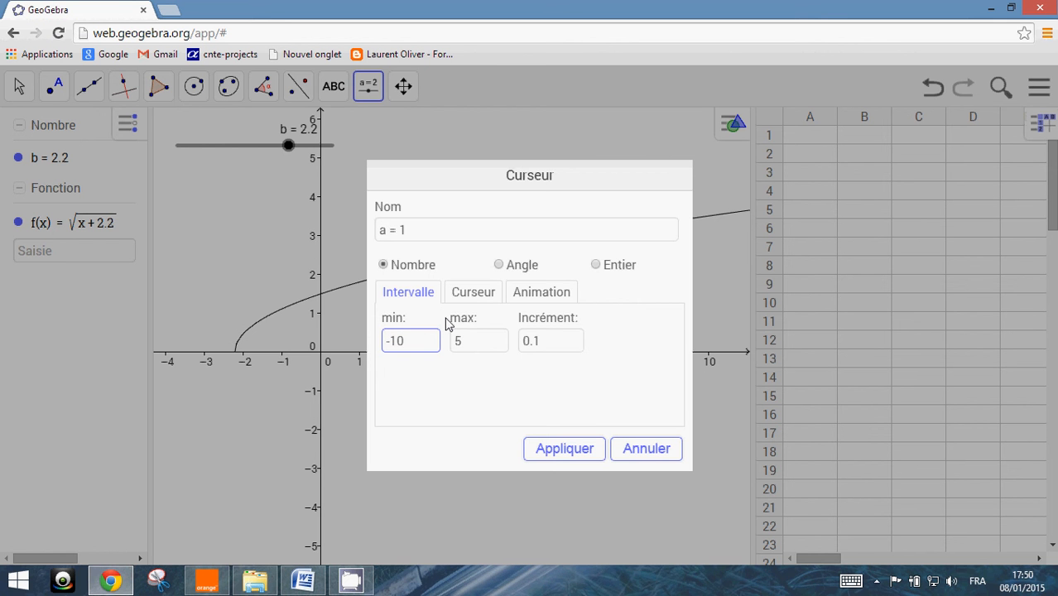
pyautogui.press('Tab')
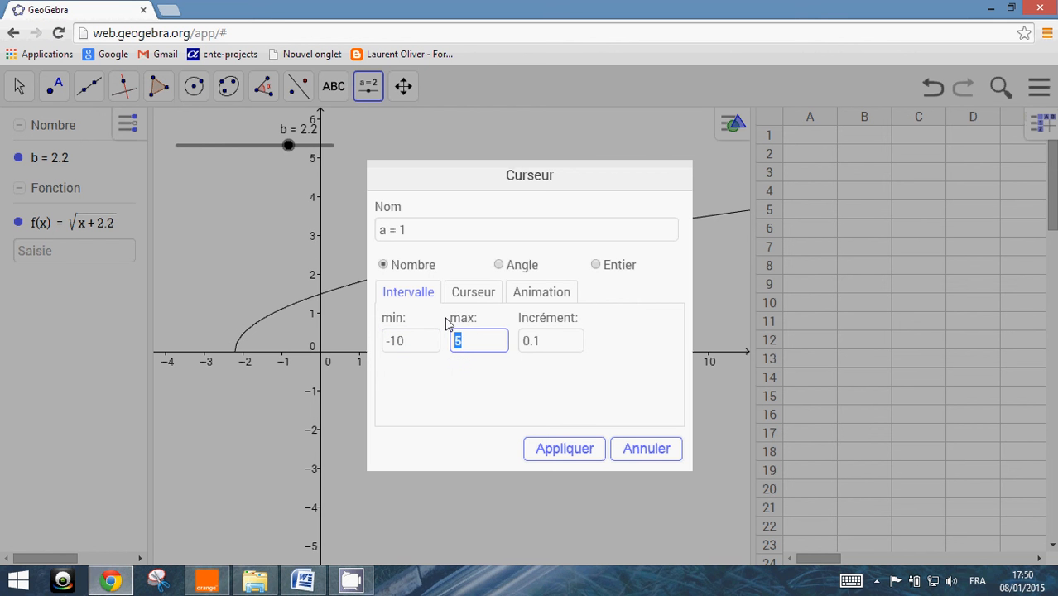
pyautogui.write('10')
pyautogui.press('Tab')
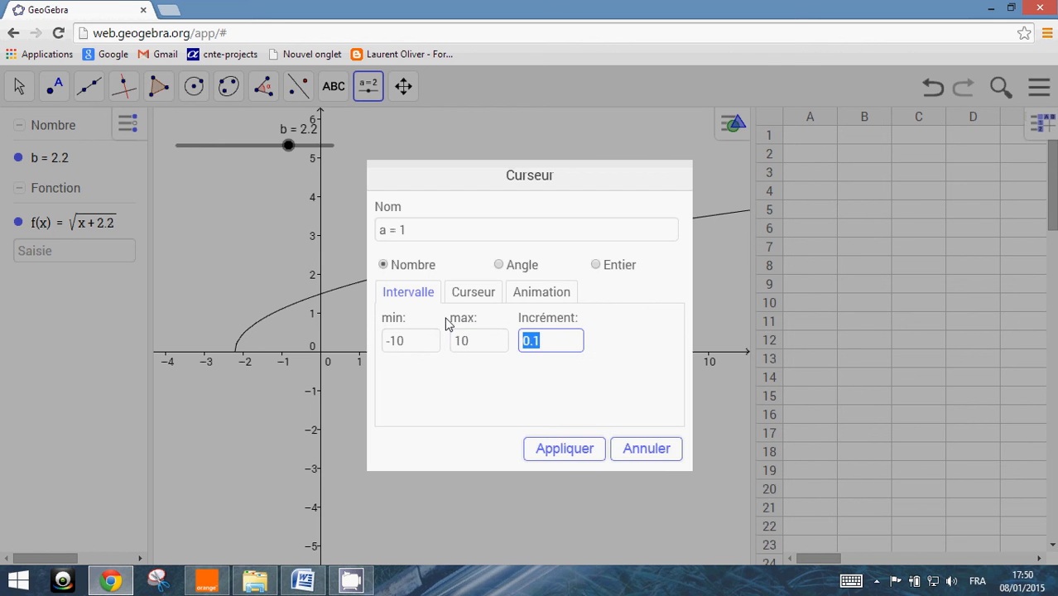
pyautogui.write('1')
pyautogui.click(580, 452)
pyautogui.click(583, 452)
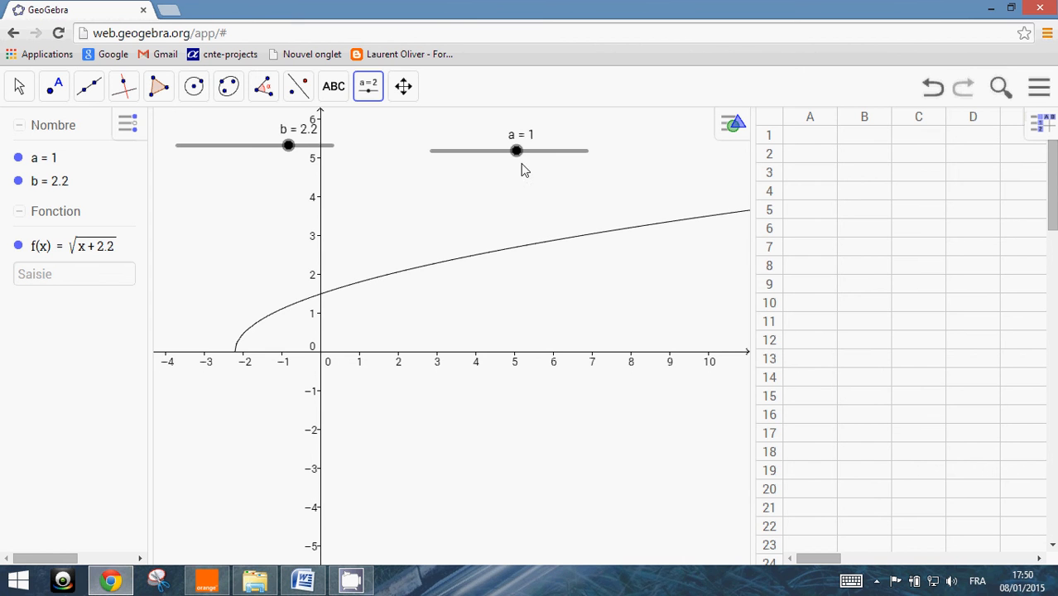
# - Define the point A=(a,f(a)) on the curve
pyautogui.click(89, 275)
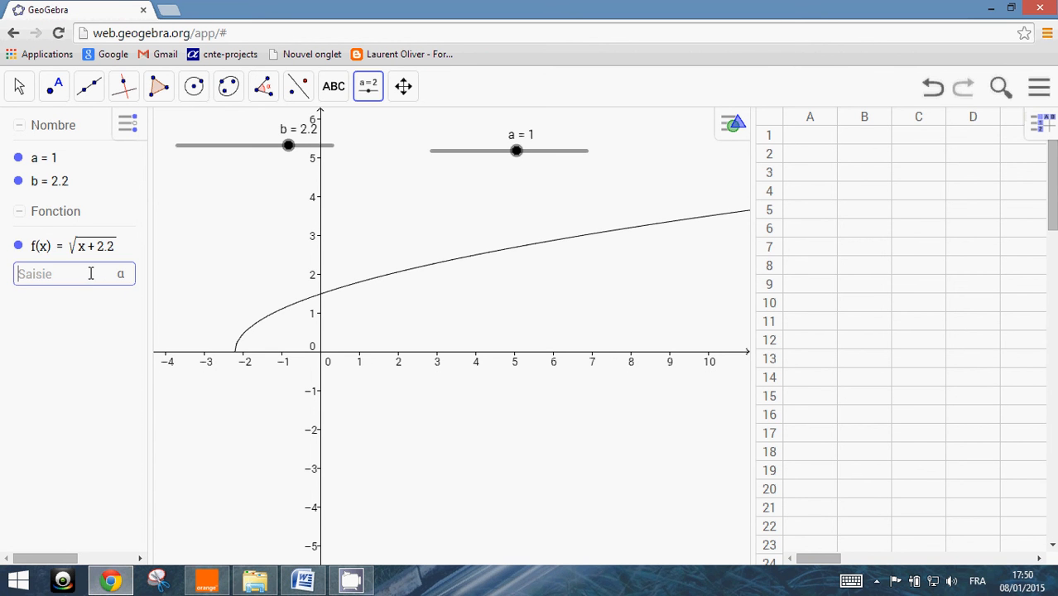
pyautogui.write('A=(a,')
pyautogui.write('f(a')
pyautogui.press('Return')
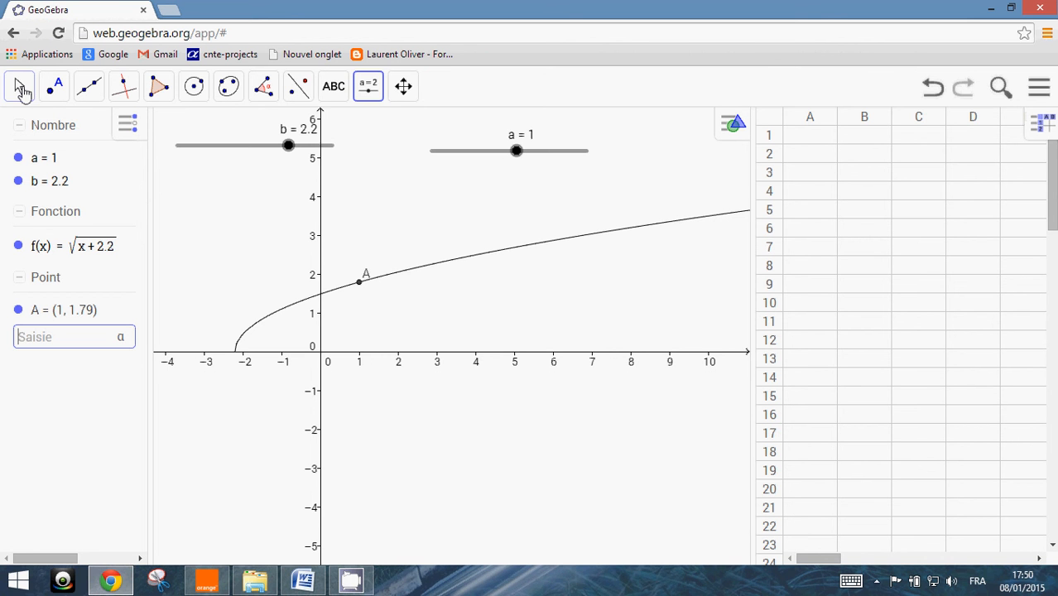
# - Vary slider a to move point A along the curve, ending at a = -2
pyautogui.click(22, 90)
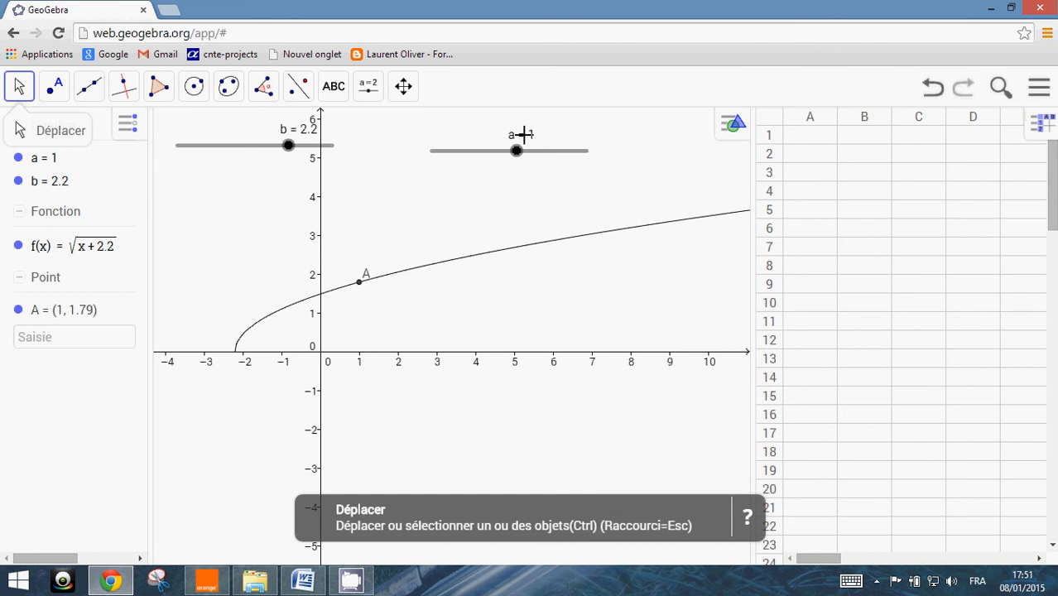
pyautogui.click(515, 150)
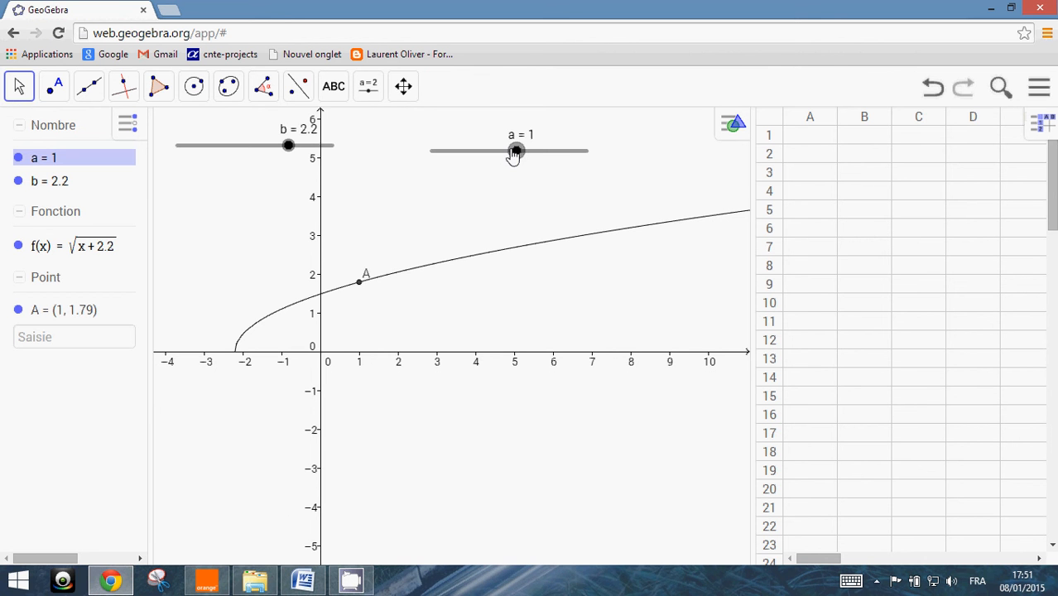
pyautogui.moveTo(515, 156); pyautogui.dragTo(471, 166)
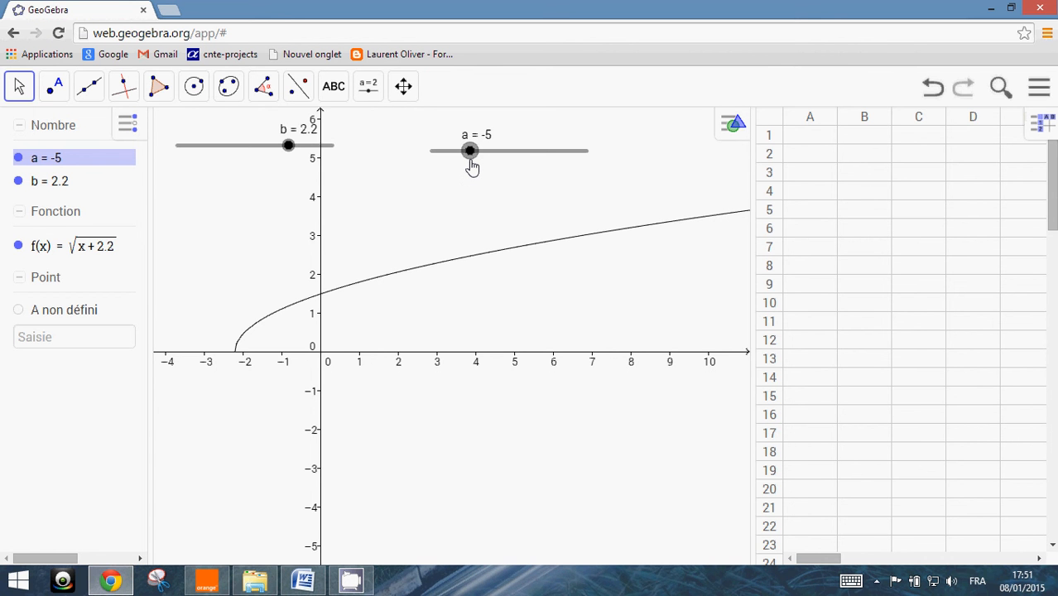
pyautogui.moveTo(479, 165); pyautogui.dragTo(501, 170)
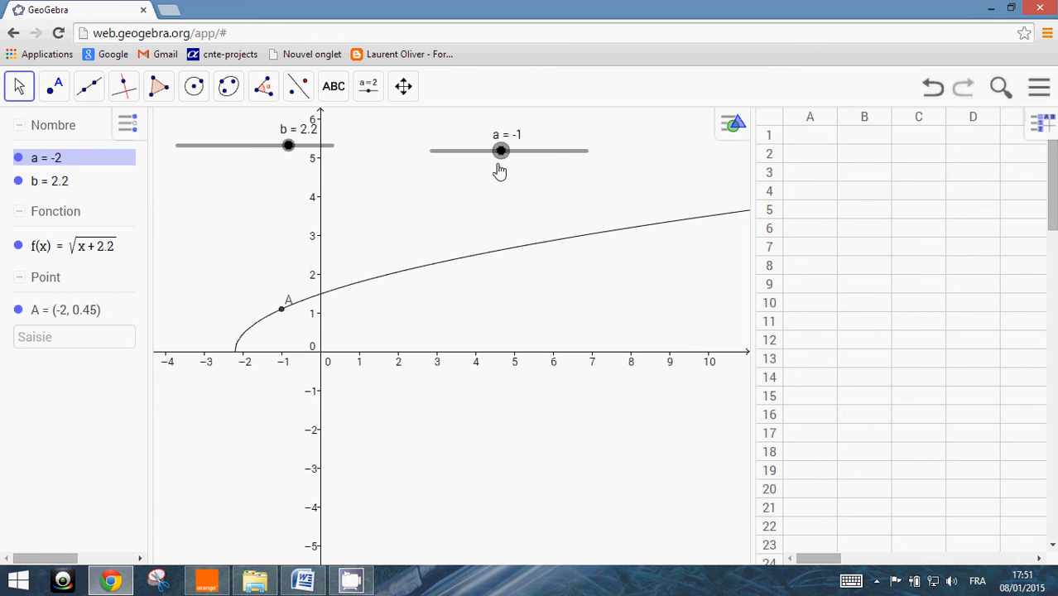
pyautogui.moveTo(516, 176); pyautogui.dragTo(520, 176)
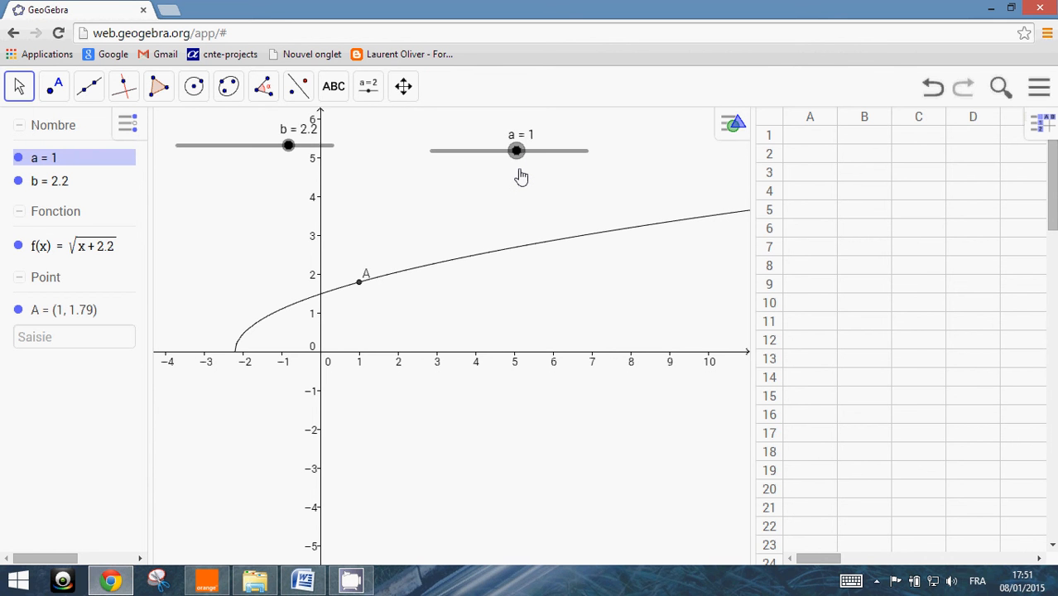
pyautogui.moveTo(505, 172); pyautogui.dragTo(495, 174)
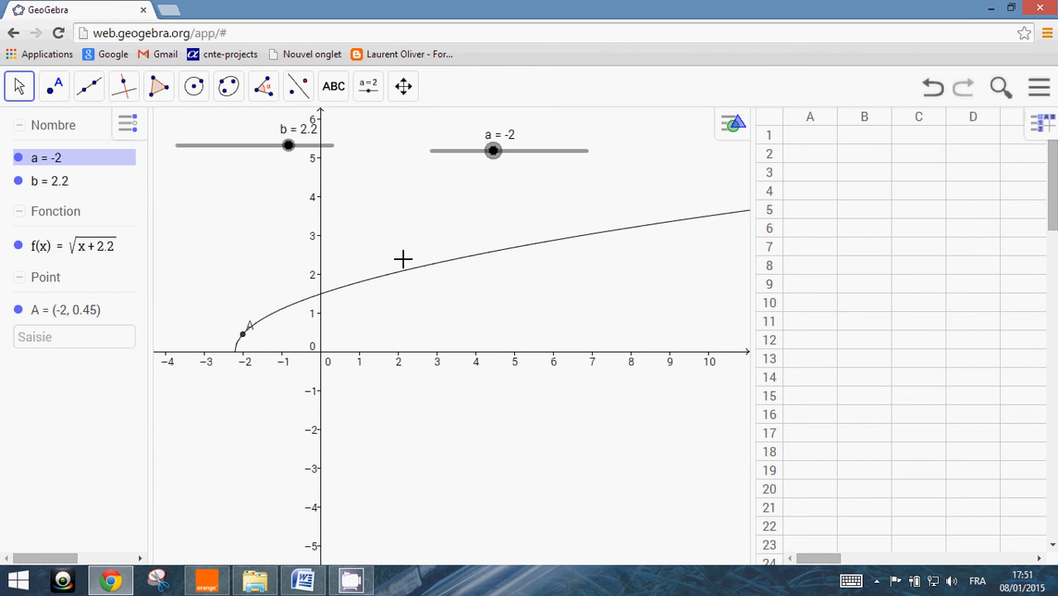
# - Turn on recording of point A's coordinates to the spreadsheet
pyautogui.click(5, 304)
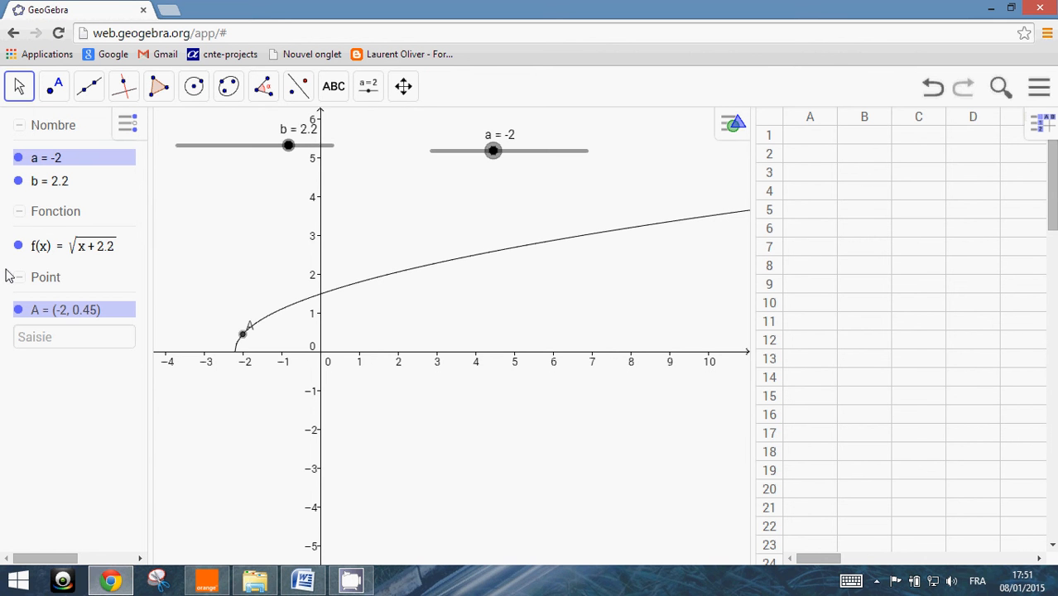
pyautogui.click(60, 314)
pyautogui.click(60, 314)
pyautogui.rightClick(60, 314)
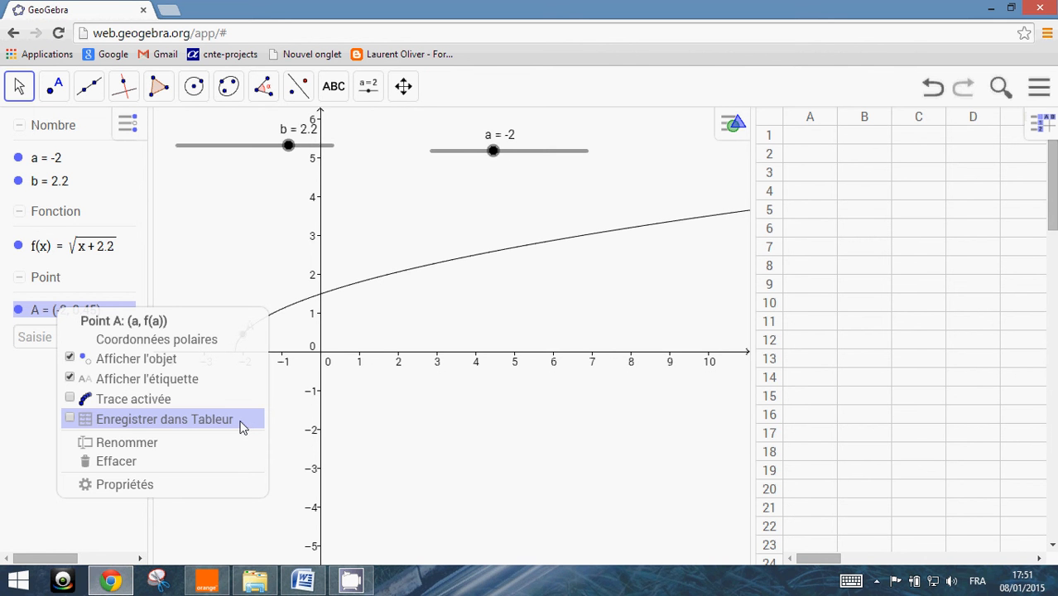
pyautogui.click(209, 419)
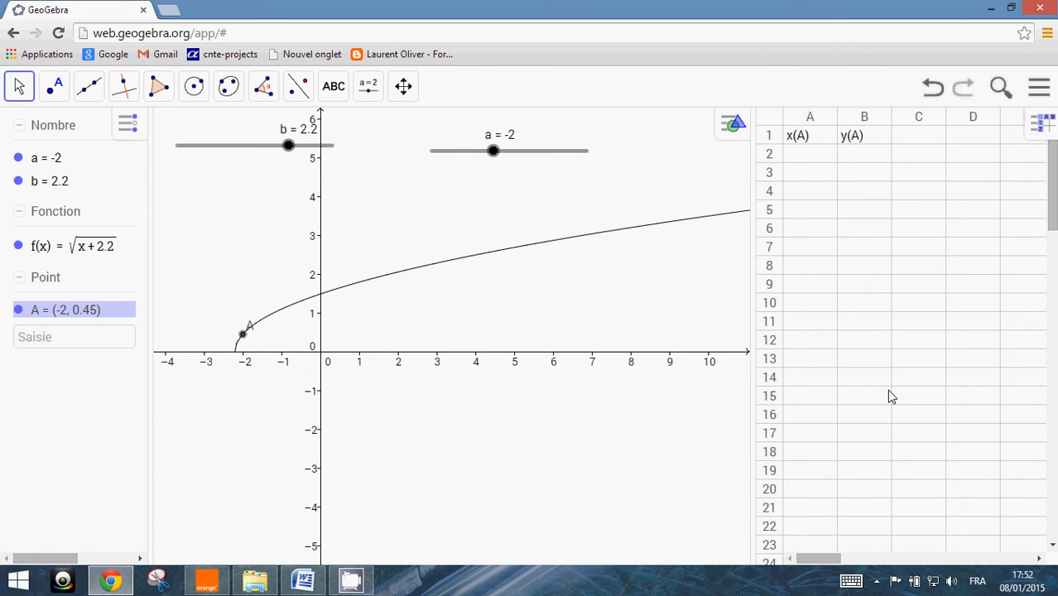
# - Advance slider a one unit at a time from -1 to 10, recording point A's coordinates in the spreadsheet at each value
pyautogui.click(494, 152)
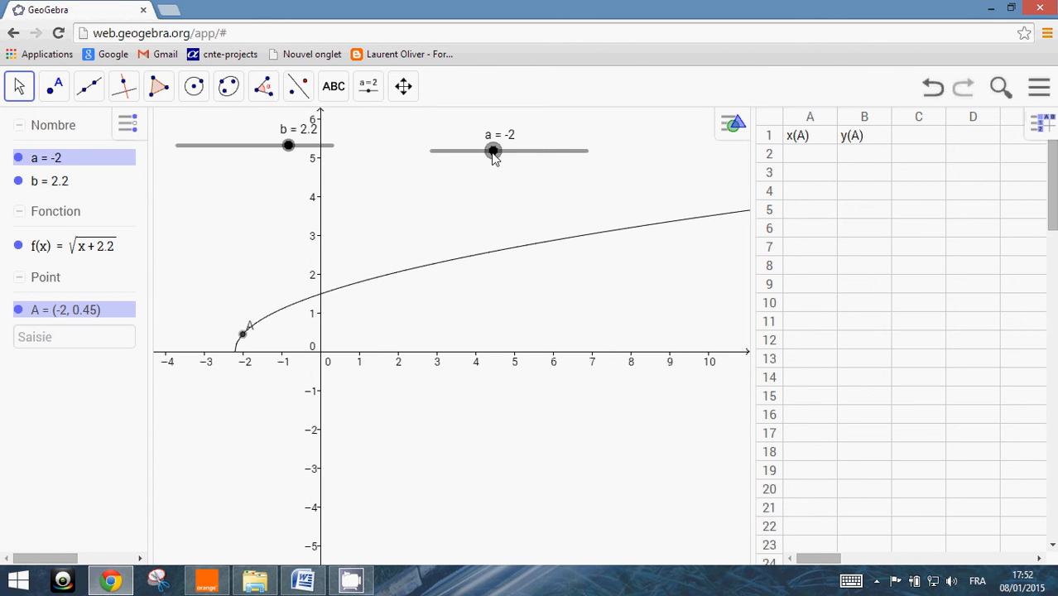
pyautogui.click(493, 154)
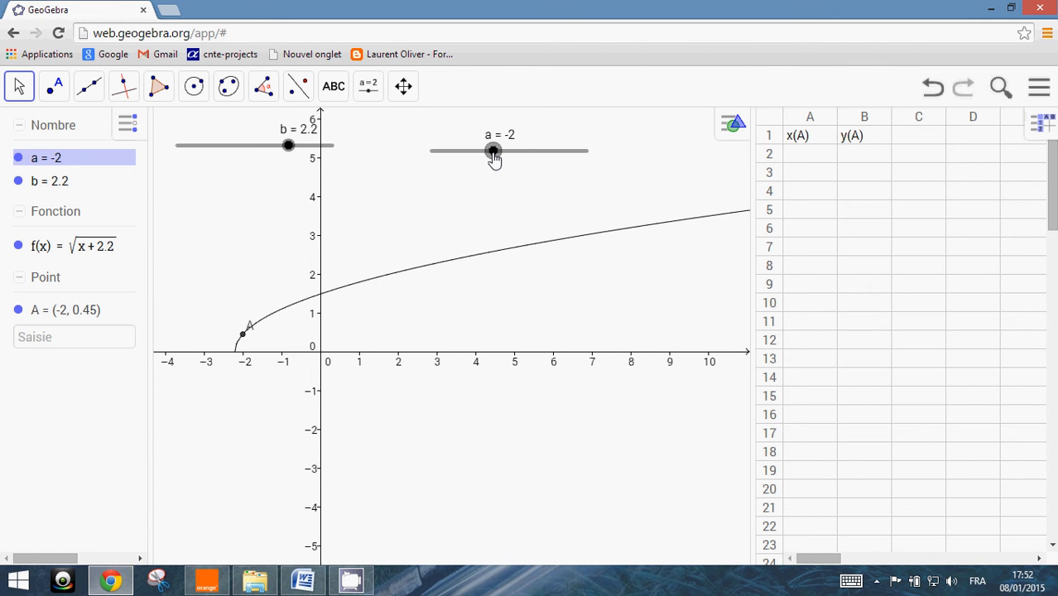
pyautogui.moveTo(494, 157); pyautogui.dragTo(501, 159)
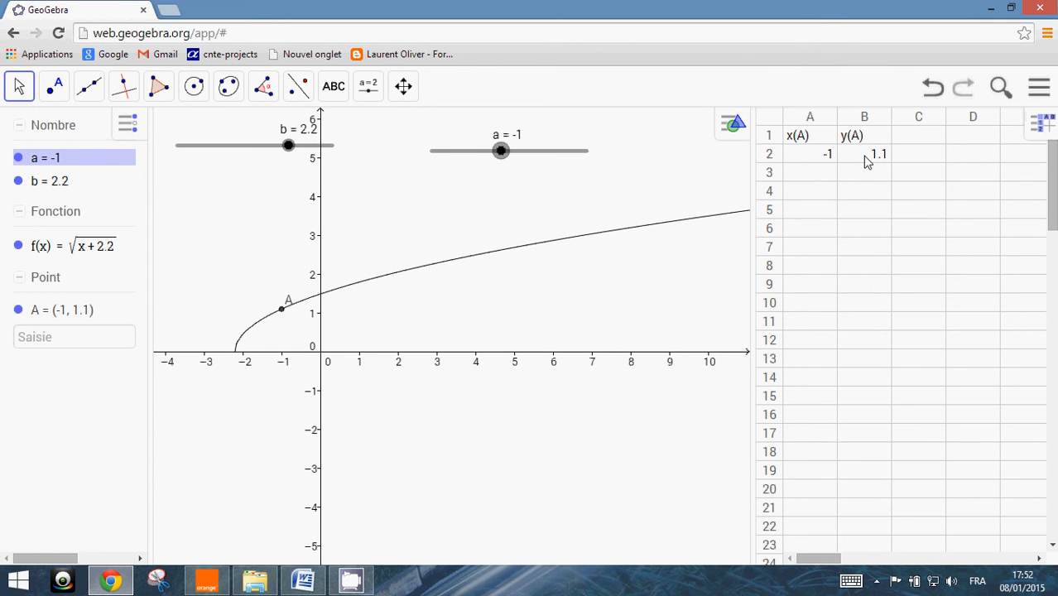
pyautogui.press('Right')
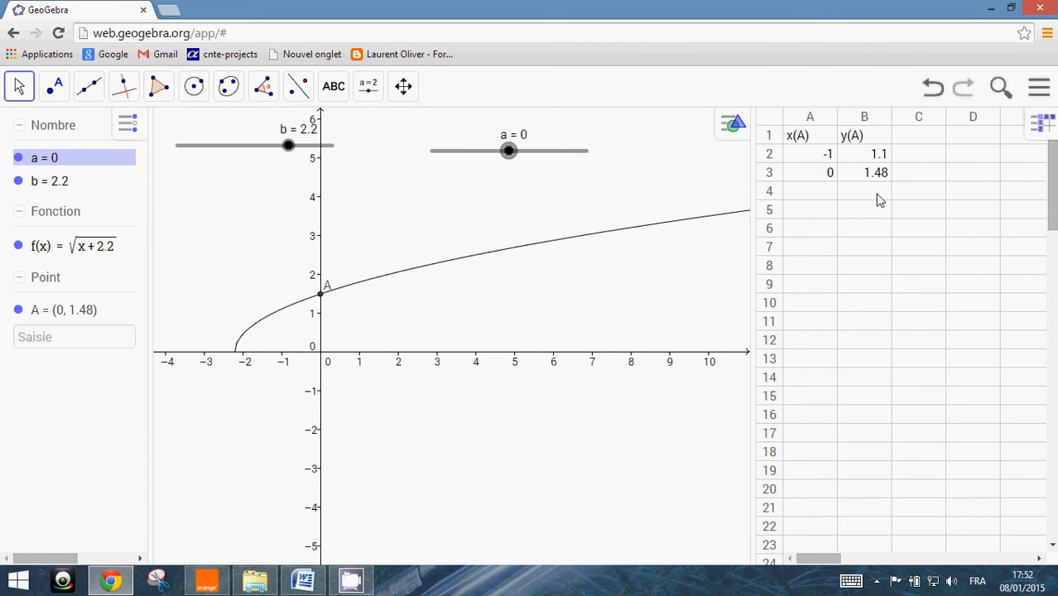
pyautogui.press('Right')
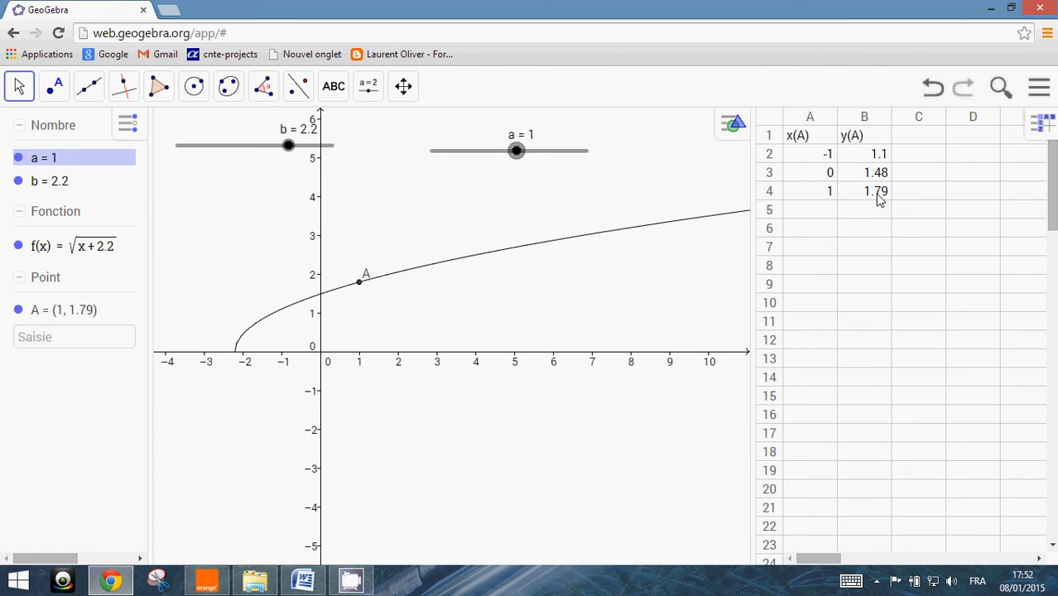
pyautogui.press('Right')
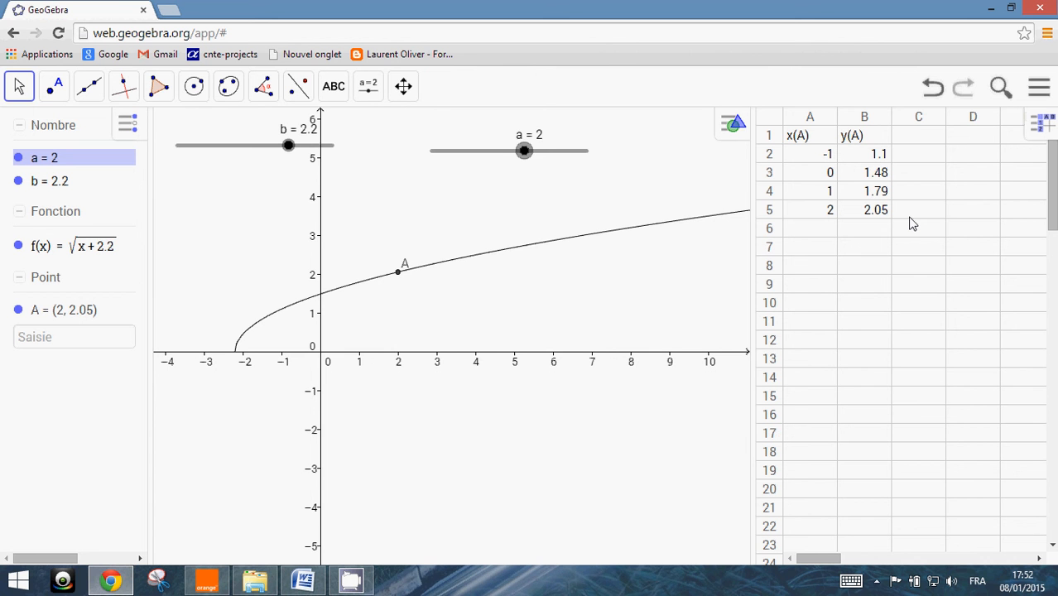
pyautogui.press('Right')
pyautogui.press('Right')
pyautogui.press('Right')
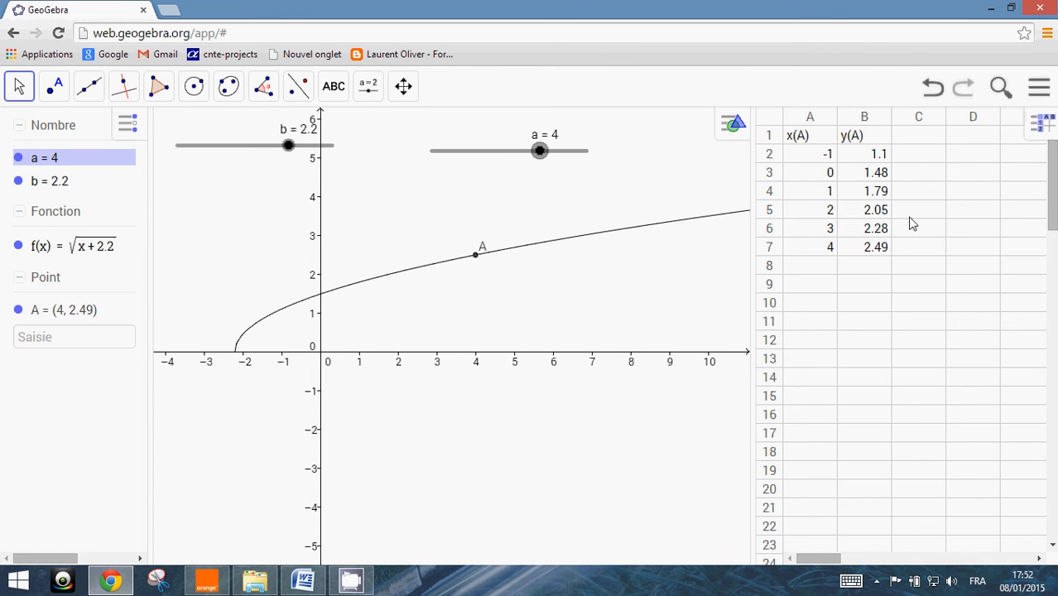
pyautogui.press('Right')
pyautogui.press('Right')
pyautogui.press('Right')
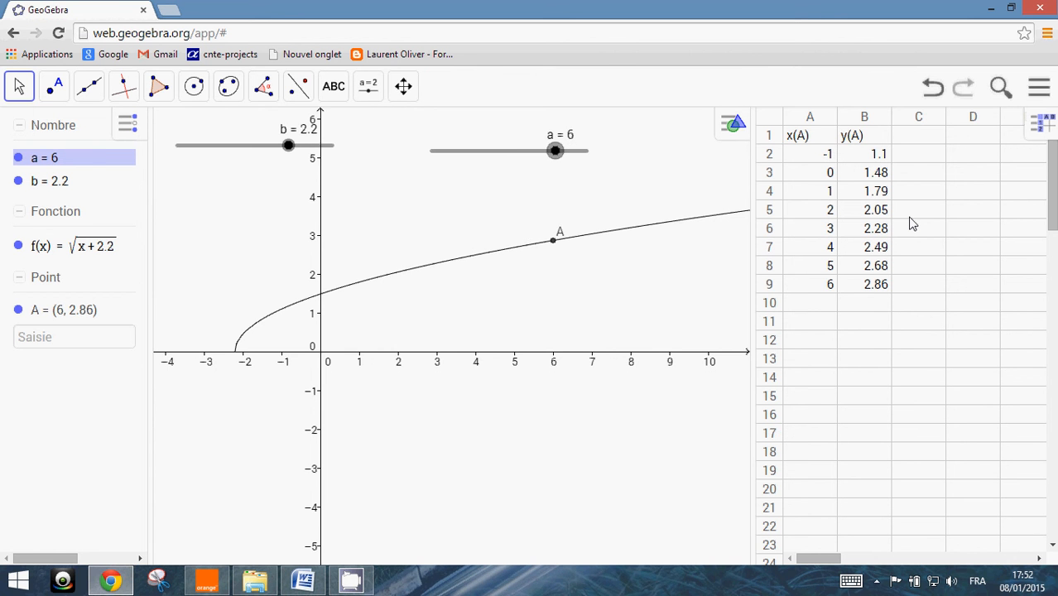
pyautogui.press('Right')
pyautogui.press('Right')
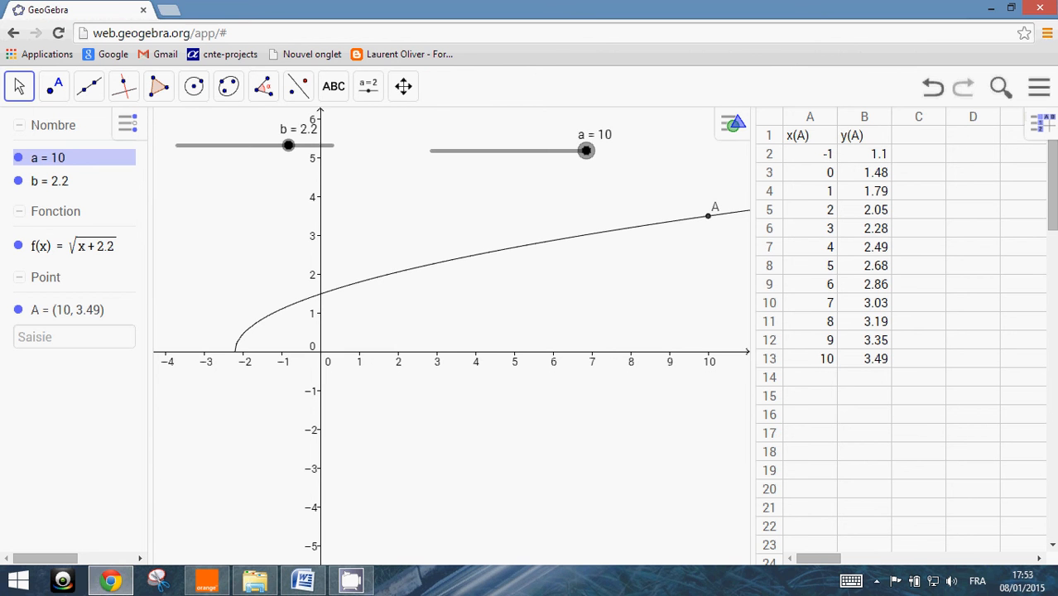
pyautogui.click(351, 584)
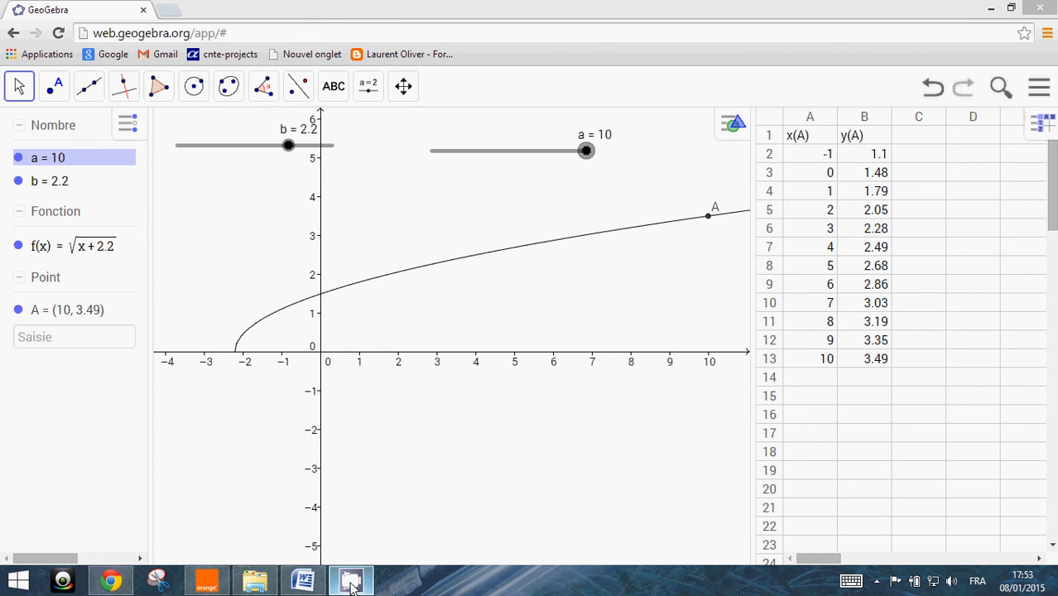
pyautogui.rightClick(352, 584)
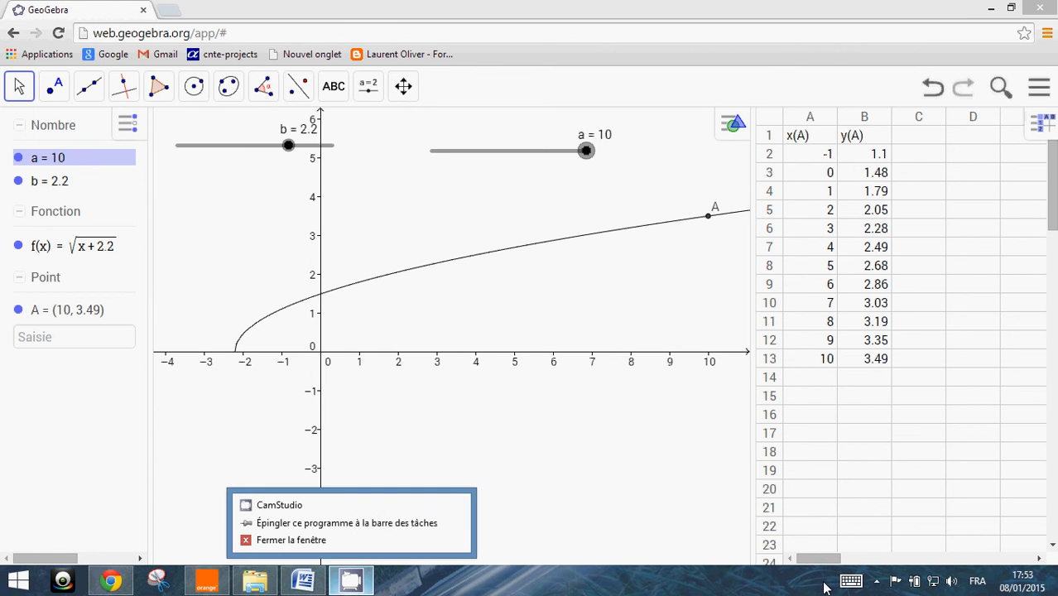
pyautogui.click(877, 581)
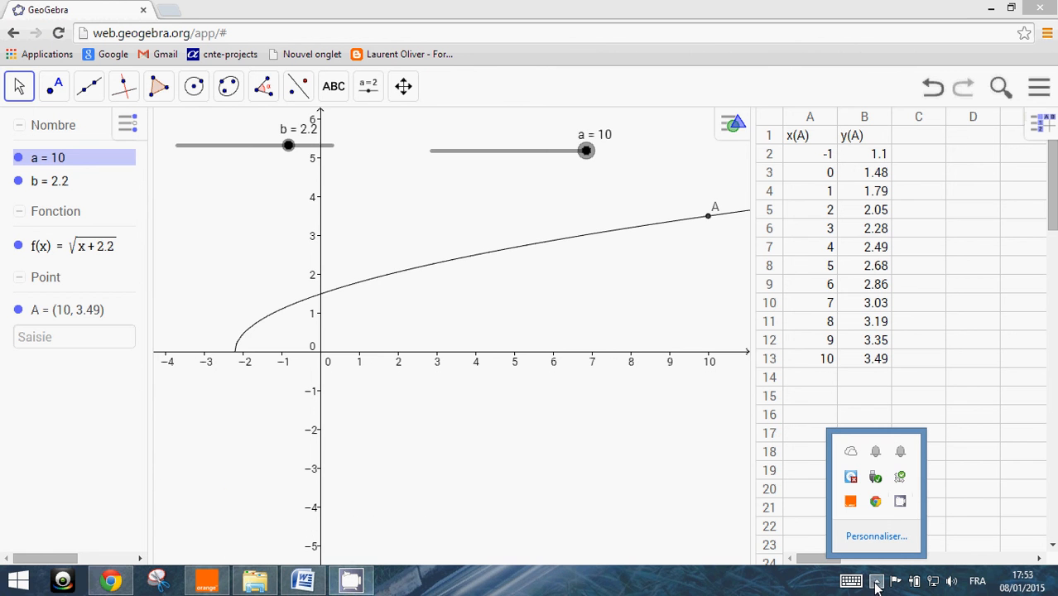
pyautogui.rightClick(902, 506)
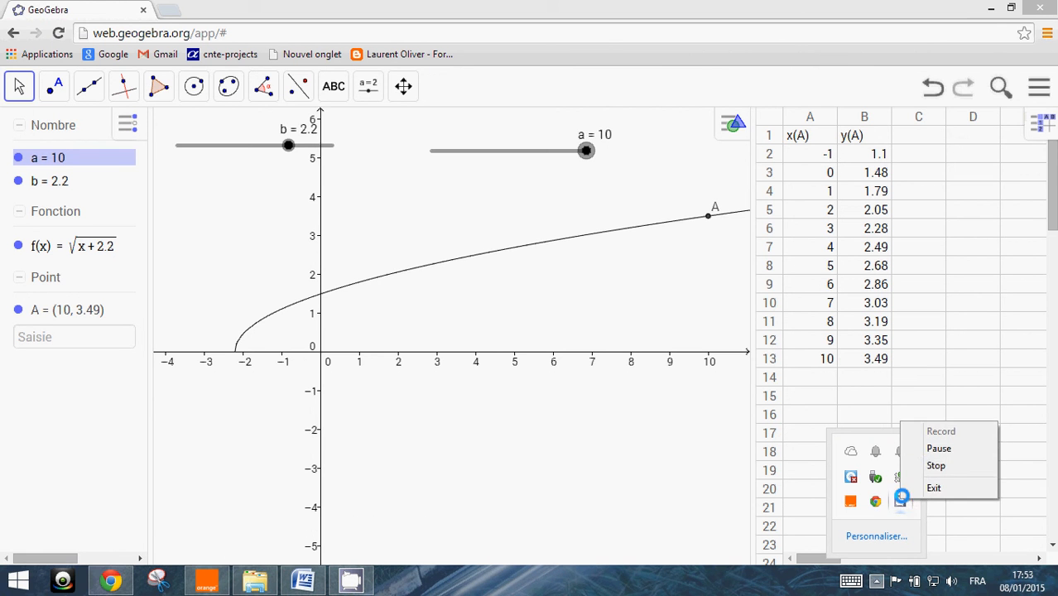